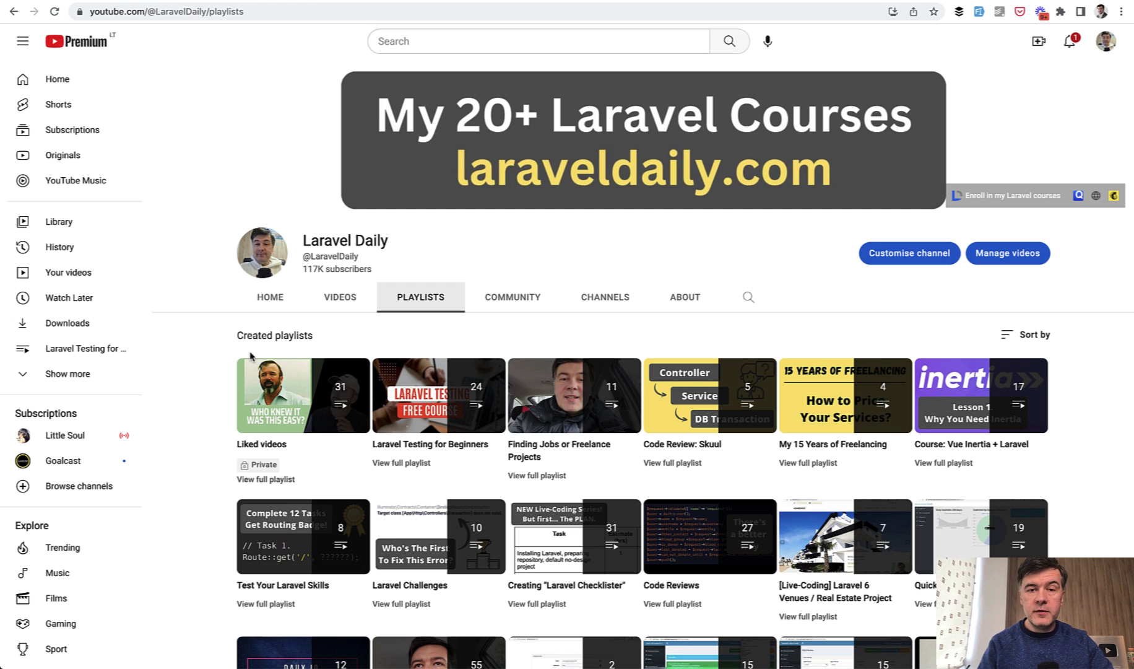
scroll(181, 404, "down", 2)
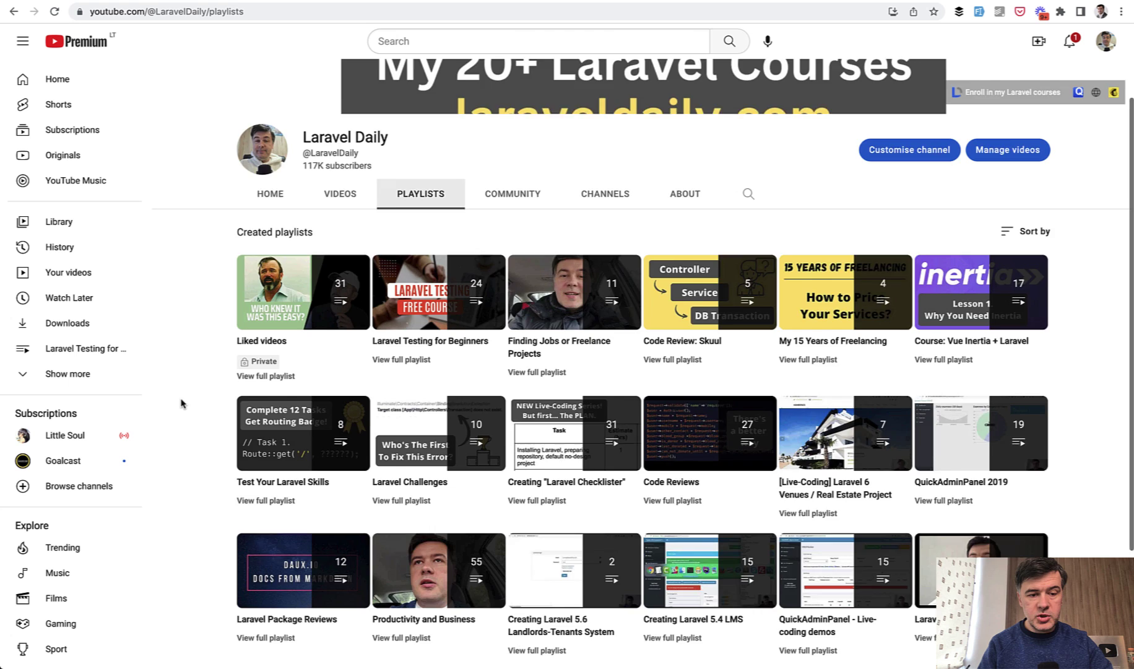
scroll(181, 405, "down", 2)
mouse_move(302, 341)
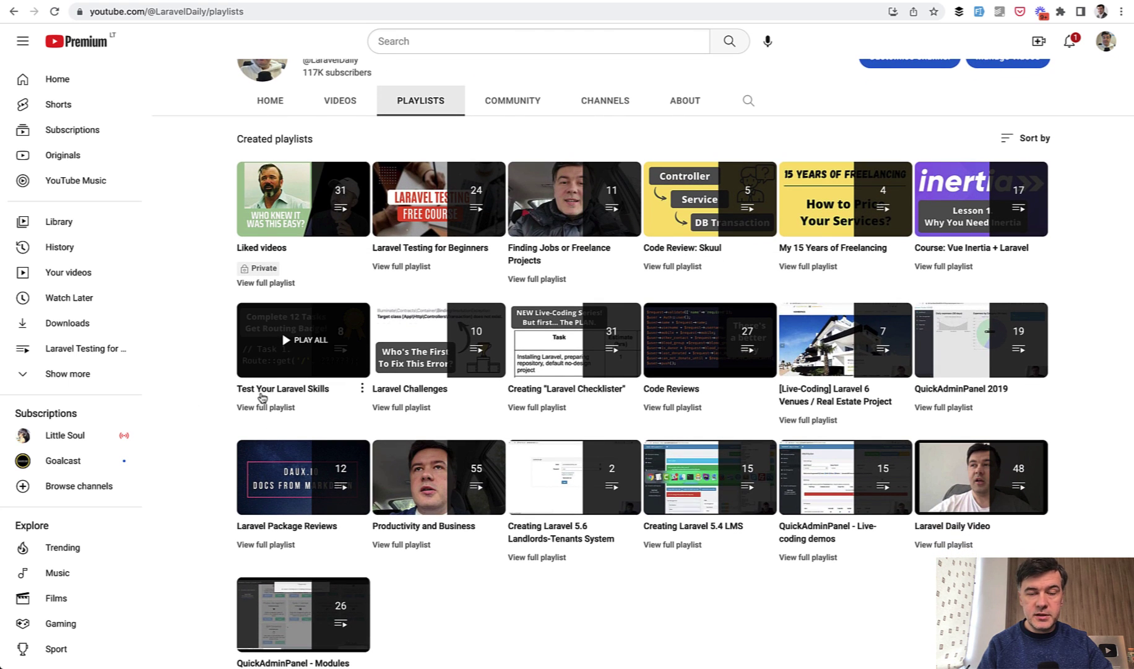
- Open the 'Let's Test Your Laravel Routing Skills: Complete 12 Tasks' video from the Test Your Laravel Skills playlist
left_click(284, 392)
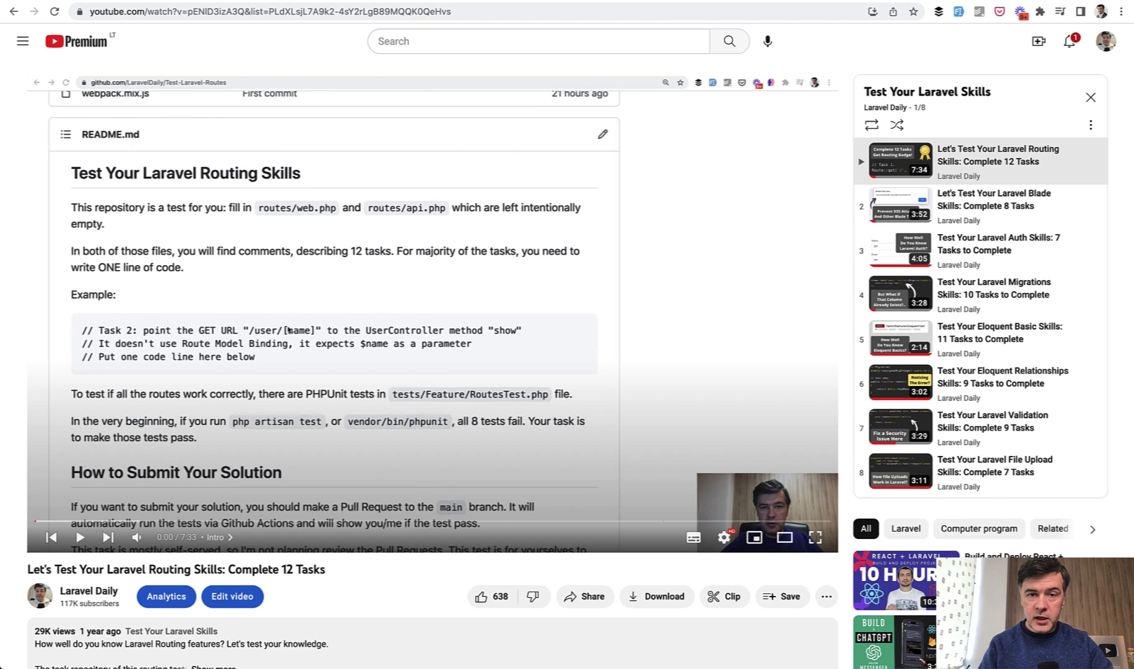
- Switch to the tab with GitHub's laravel-self-testing topic page listing 8 repositories
left_click(532, 3)
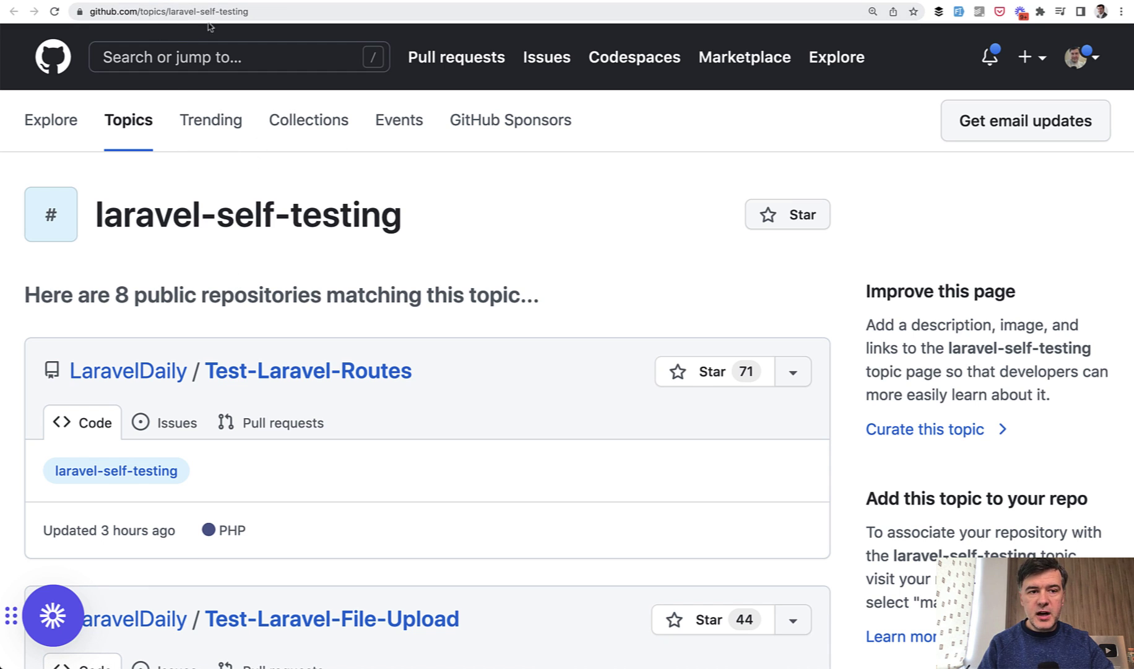
scroll(575, 231, "down", 1)
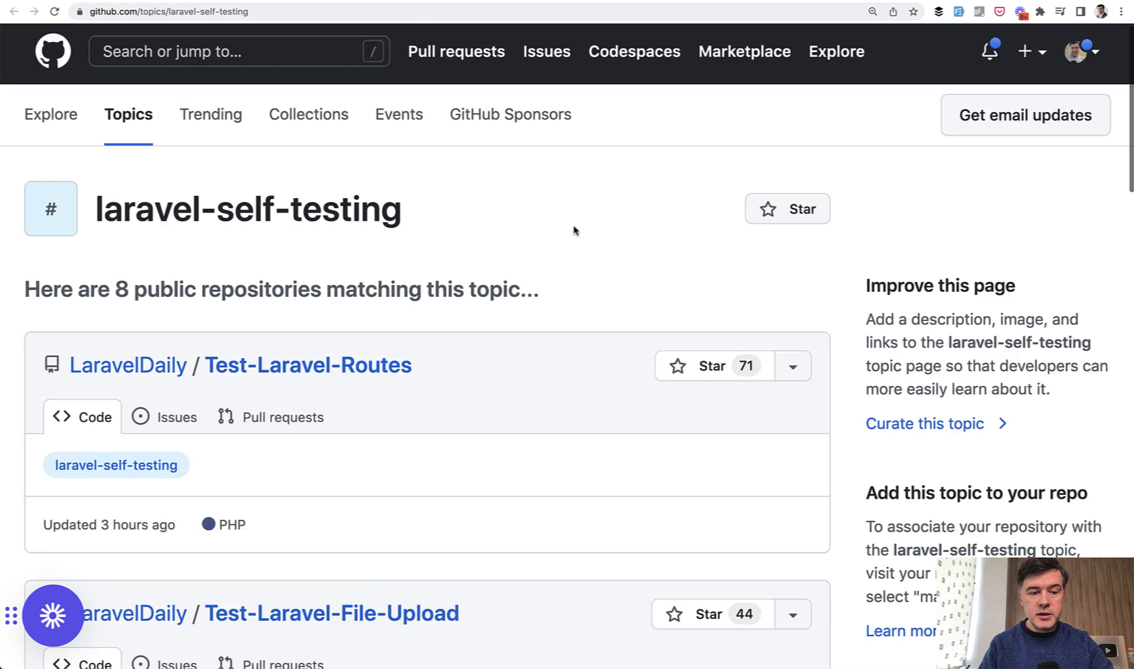
scroll(574, 231, "down", 3)
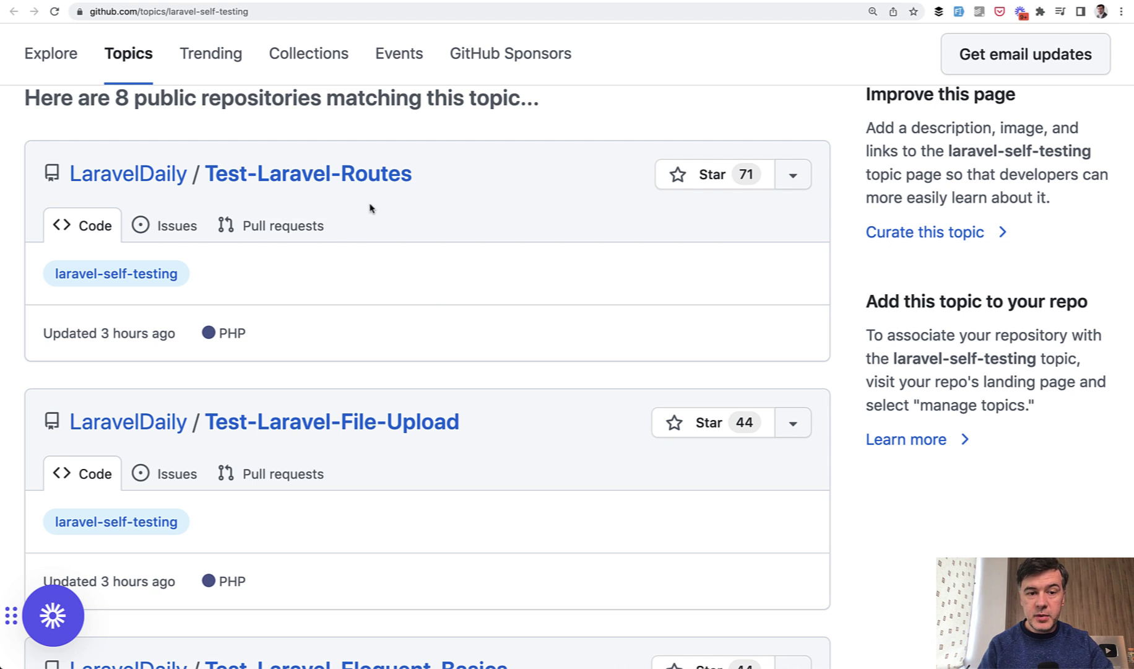
- Open the LaravelDaily/Test-Laravel-Routes repository from the topic's repository list
left_click(353, 183)
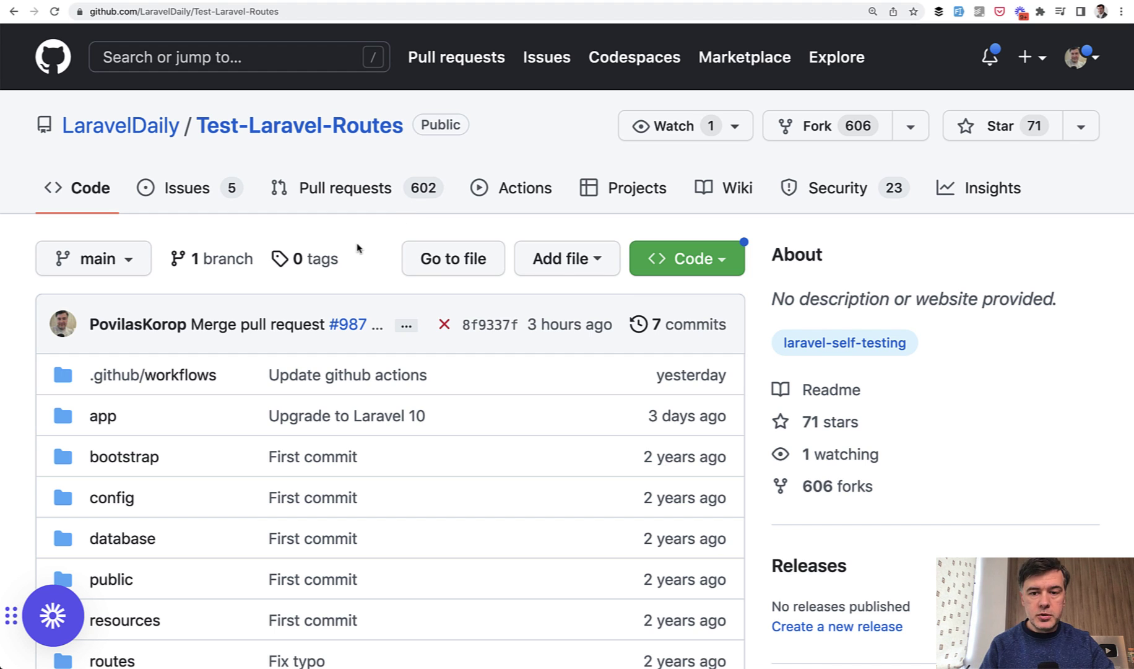
scroll(357, 247, "down", 1)
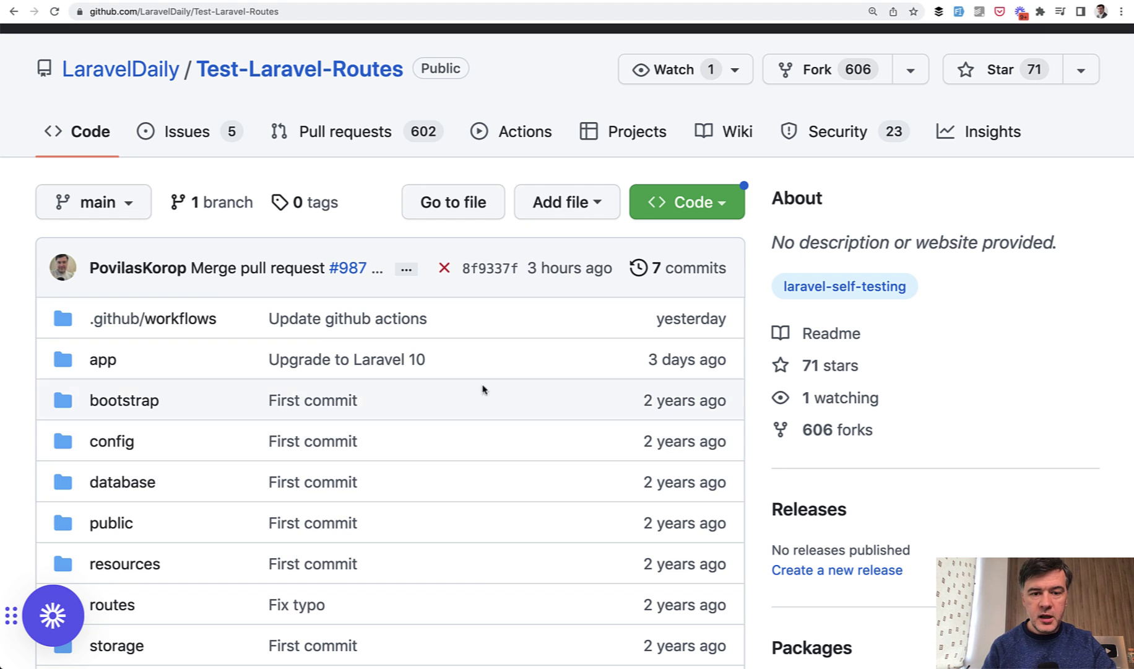
- Show the latest commit's failed laravel-tests run log, with 8 of 8 tests failing
left_click(447, 270)
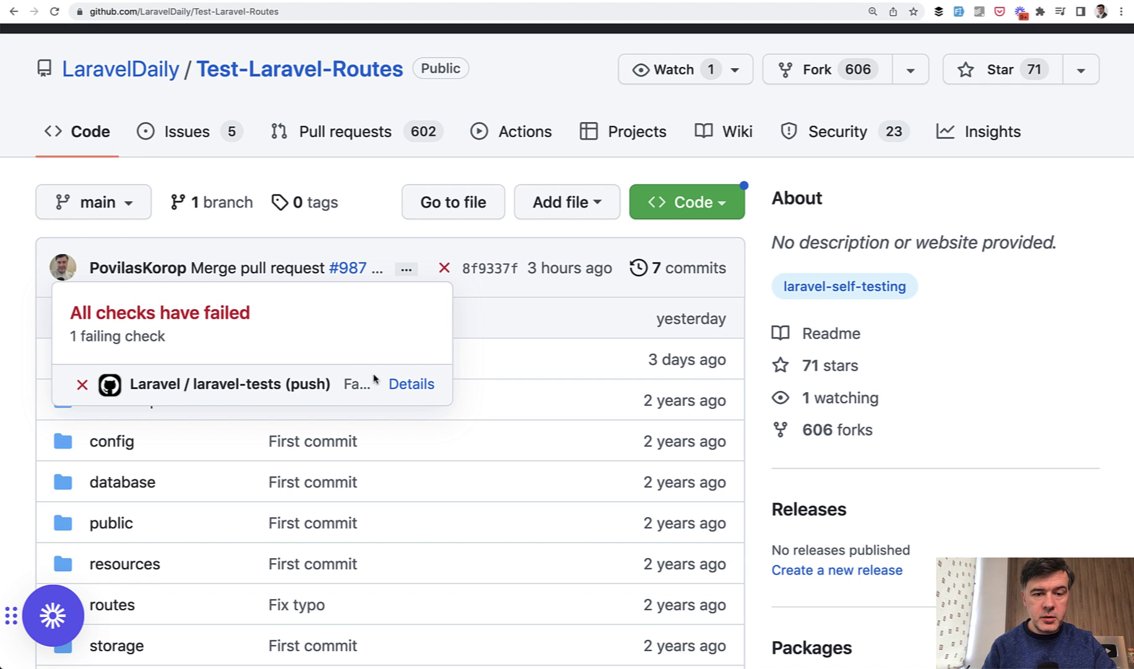
left_click(410, 384)
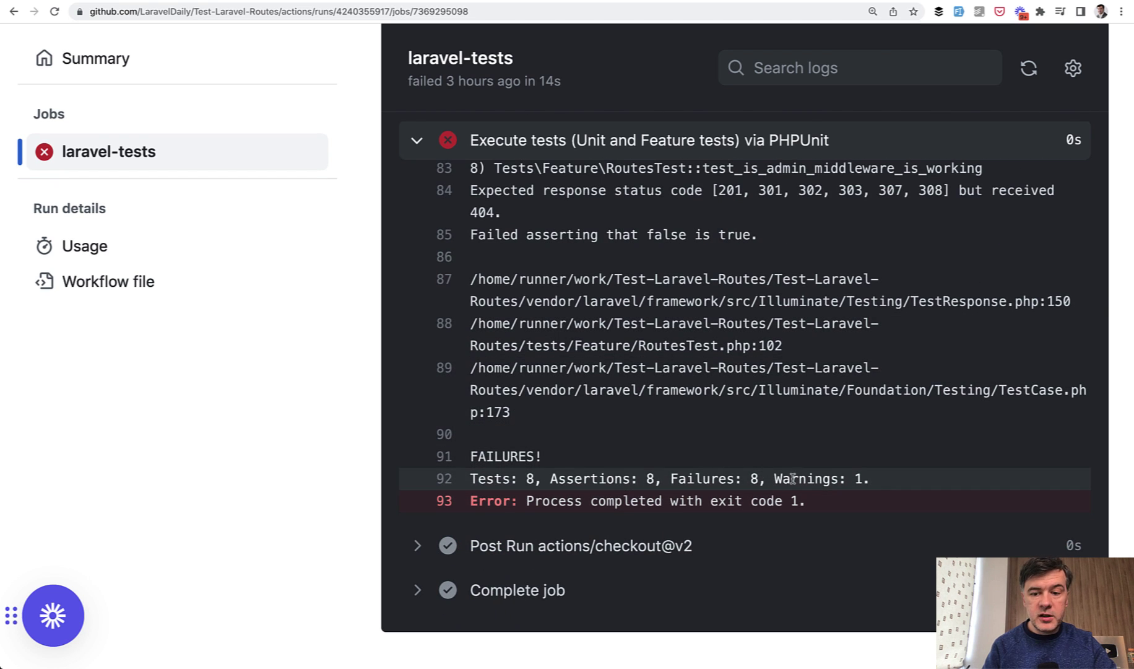
scroll(763, 470, "up", 2)
scroll(747, 424, "up", 1)
scroll(746, 424, "up", 1)
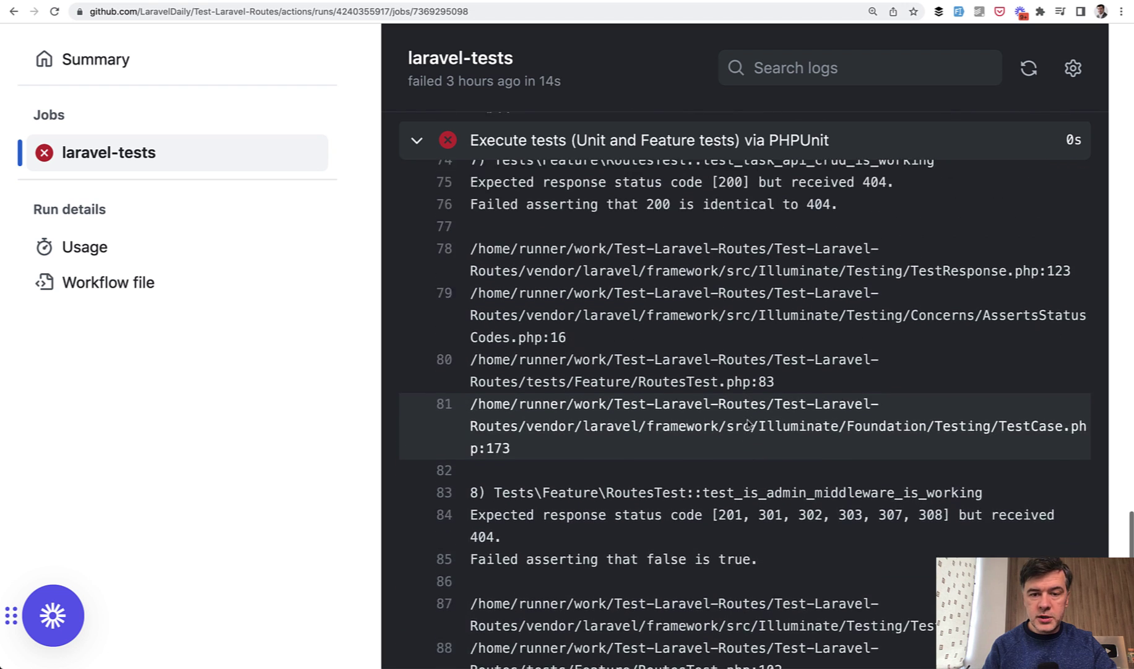
scroll(747, 425, "up", 2)
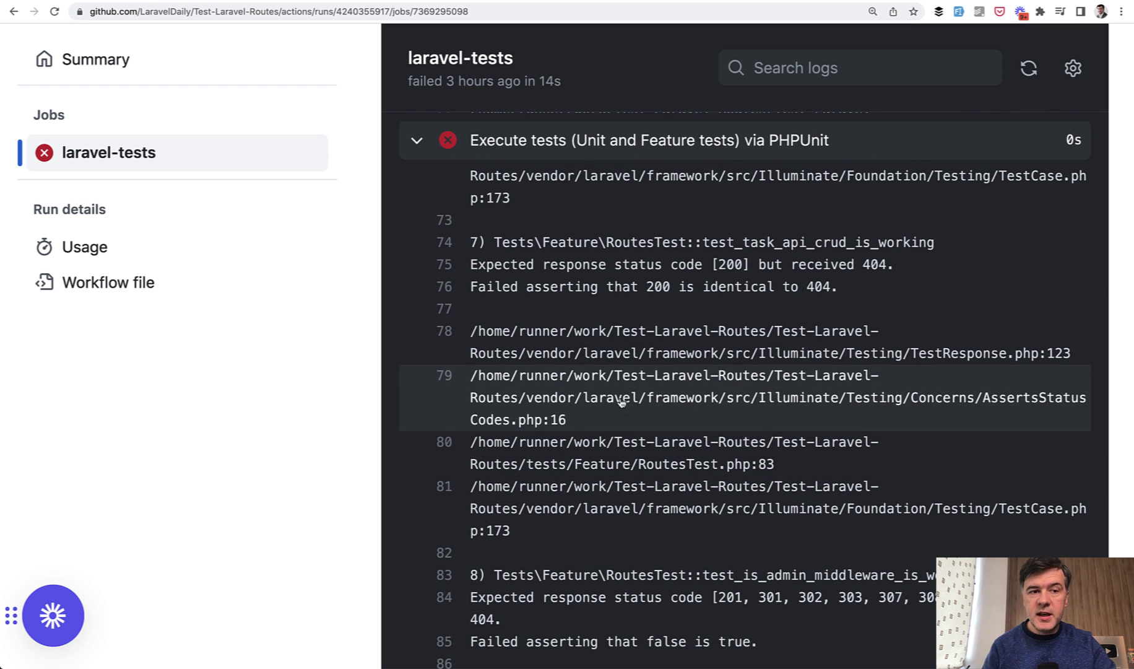
- Return to the repository and open routes/web.php with its commented routing tasks 1–4
left_click(13, 12)
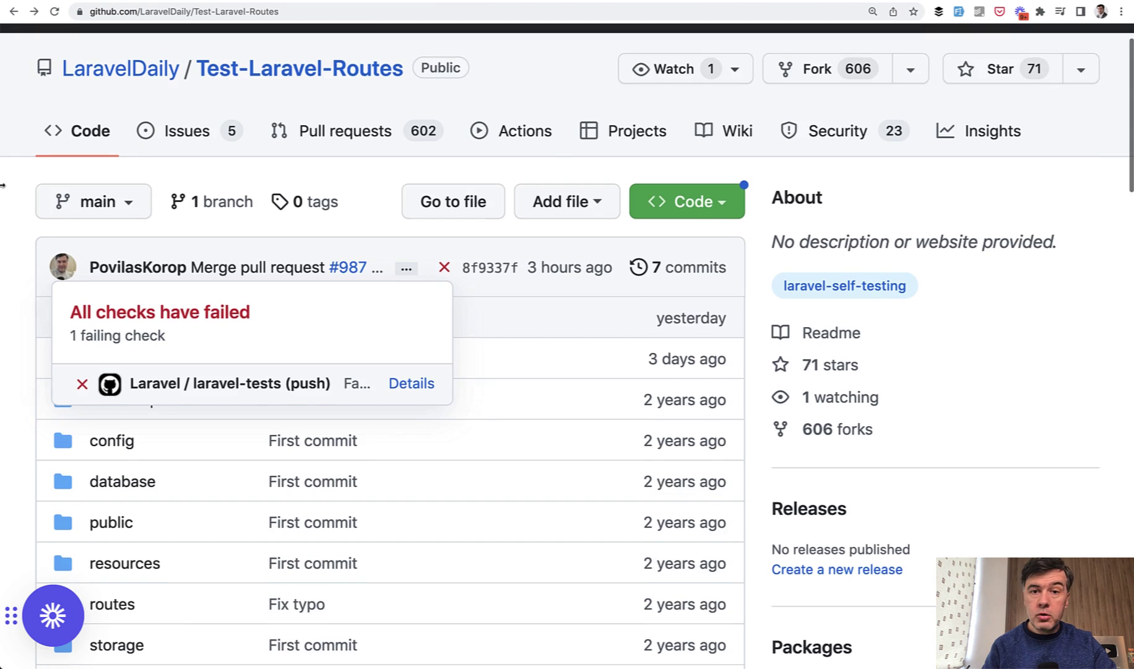
scroll(5, 185, "down", 2)
scroll(4, 187, "down", 3)
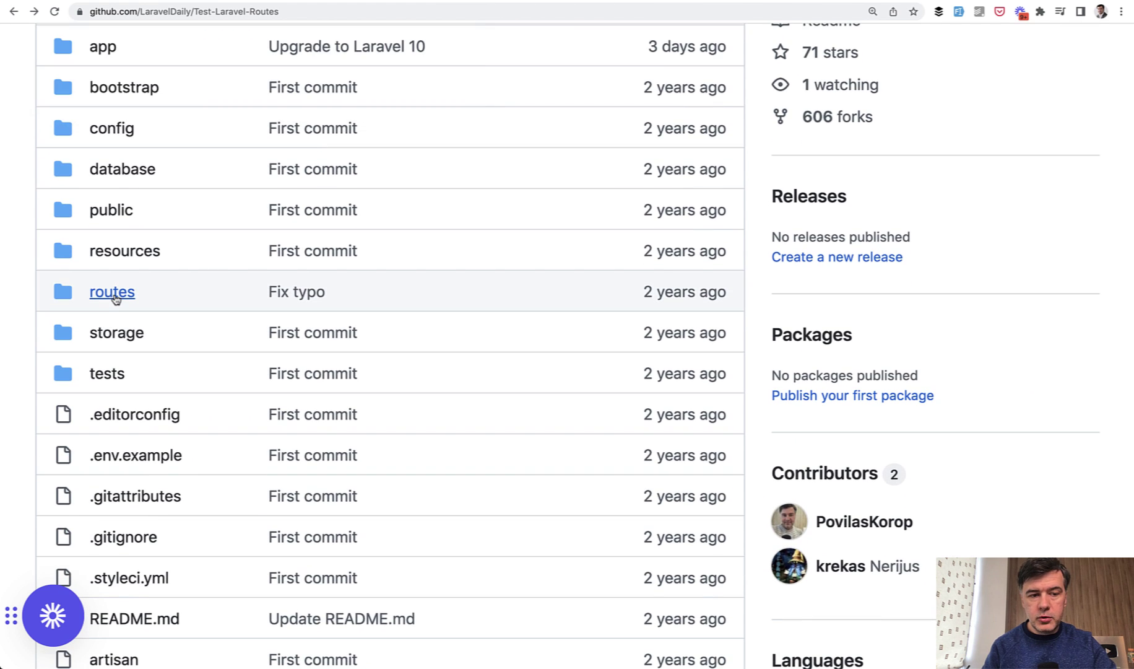
left_click(118, 295)
scroll(126, 470, "down", 2)
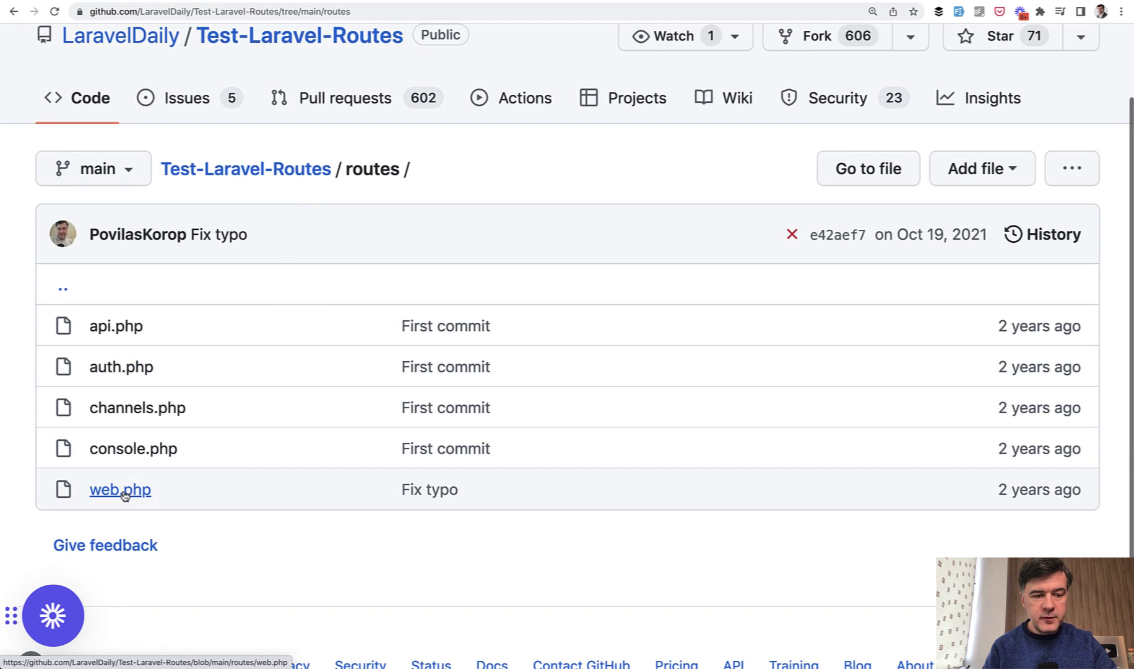
left_click(121, 490)
scroll(450, 519, "down", 1)
scroll(450, 518, "down", 4)
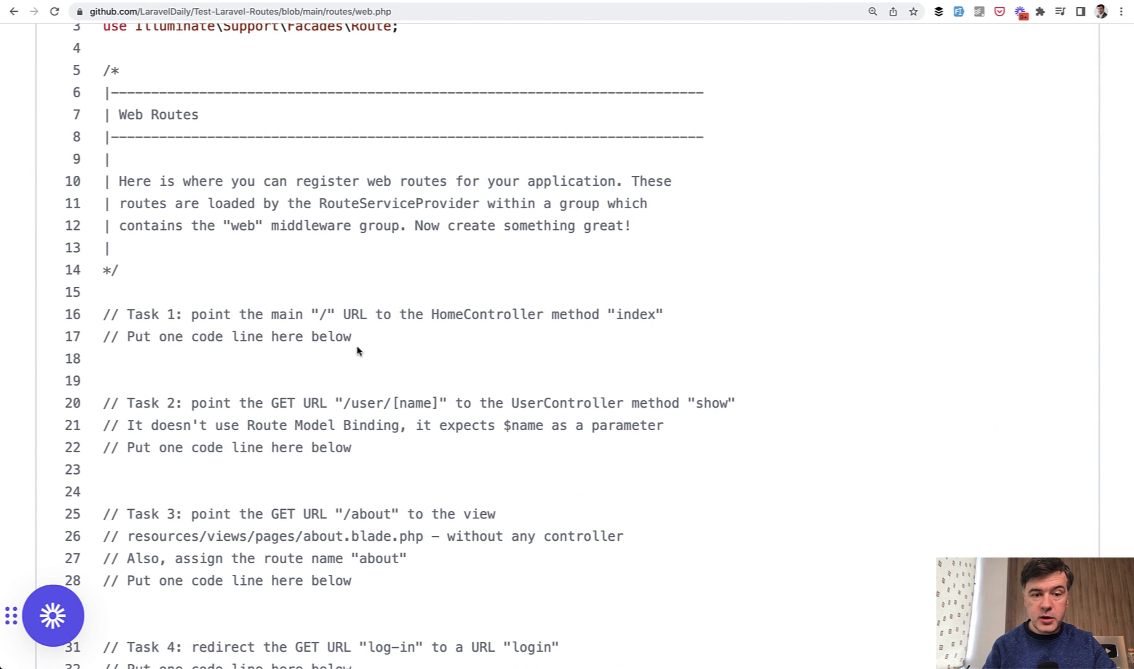
- Read the web.php Task comments through Task 11, then go back three pages to the topic page
left_click_drag(352, 336, 144, 315)
left_click(145, 316)
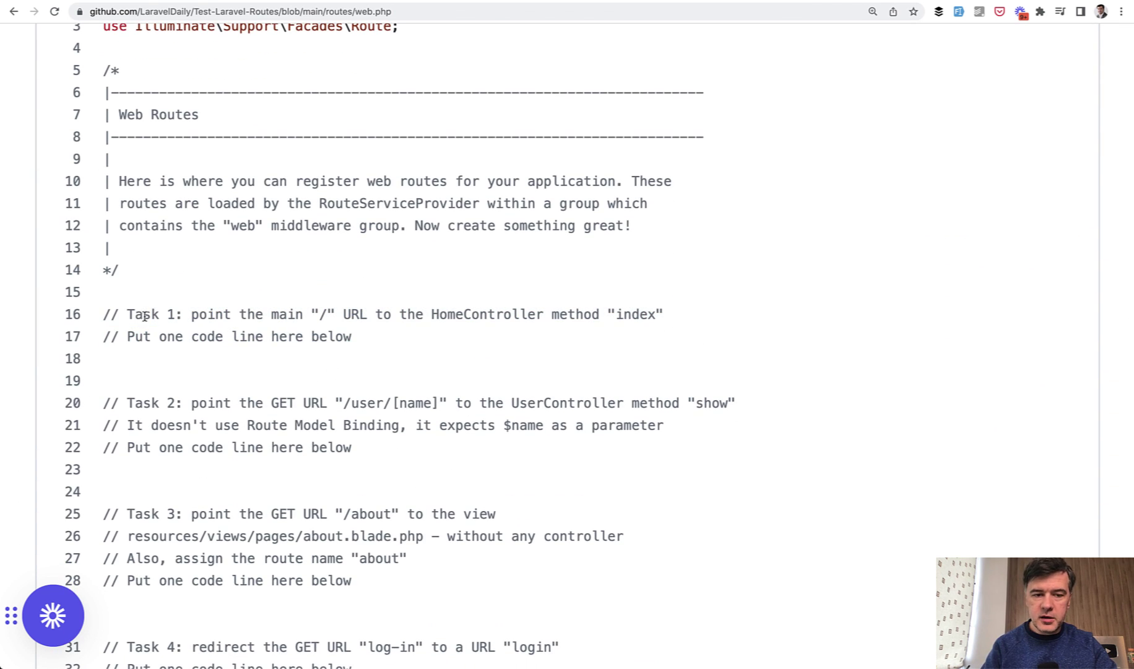
scroll(337, 400, "down", 1)
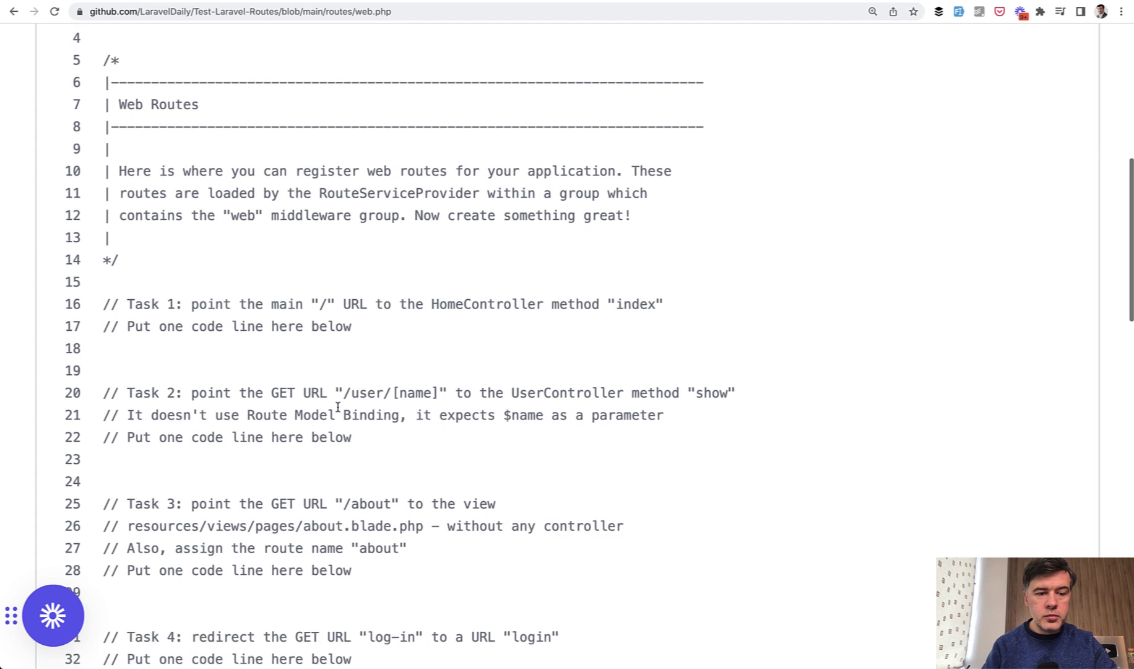
scroll(337, 410, "down", 2)
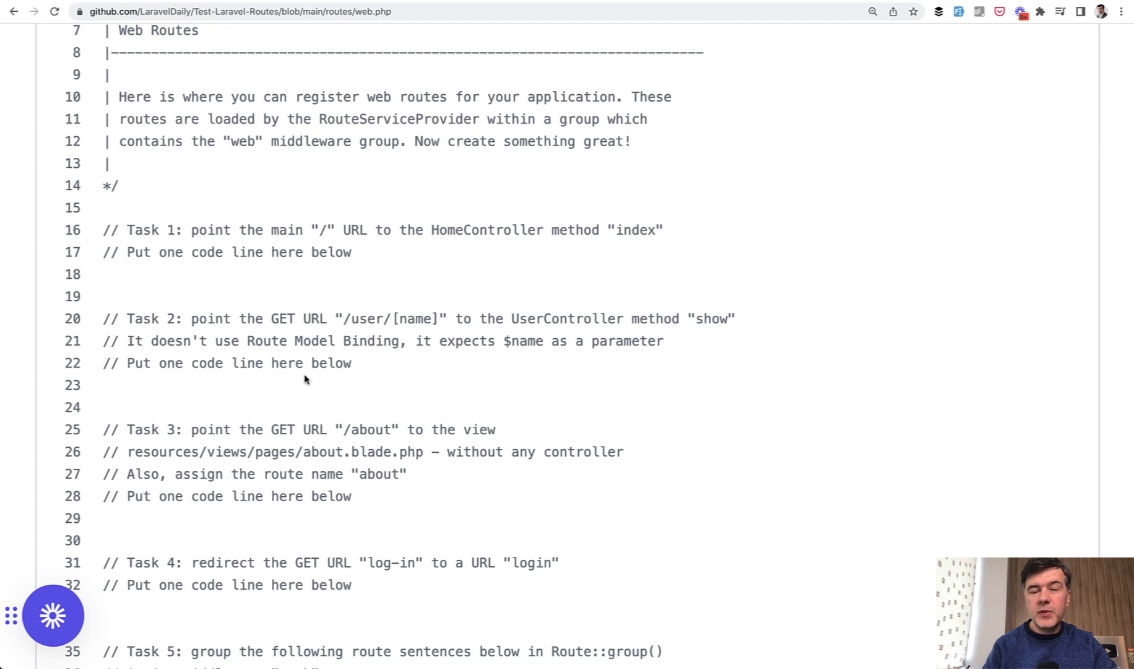
scroll(305, 379, "down", 5)
scroll(305, 379, "down", 4)
scroll(304, 380, "down", 5)
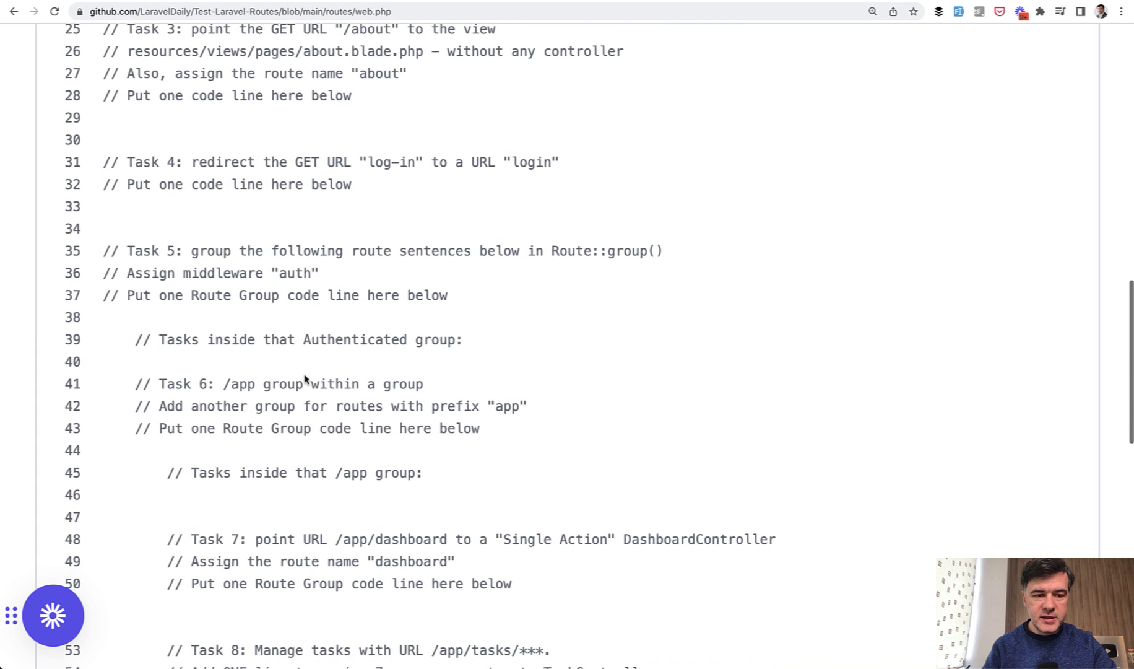
scroll(305, 380, "down", 2)
scroll(304, 379, "down", 5)
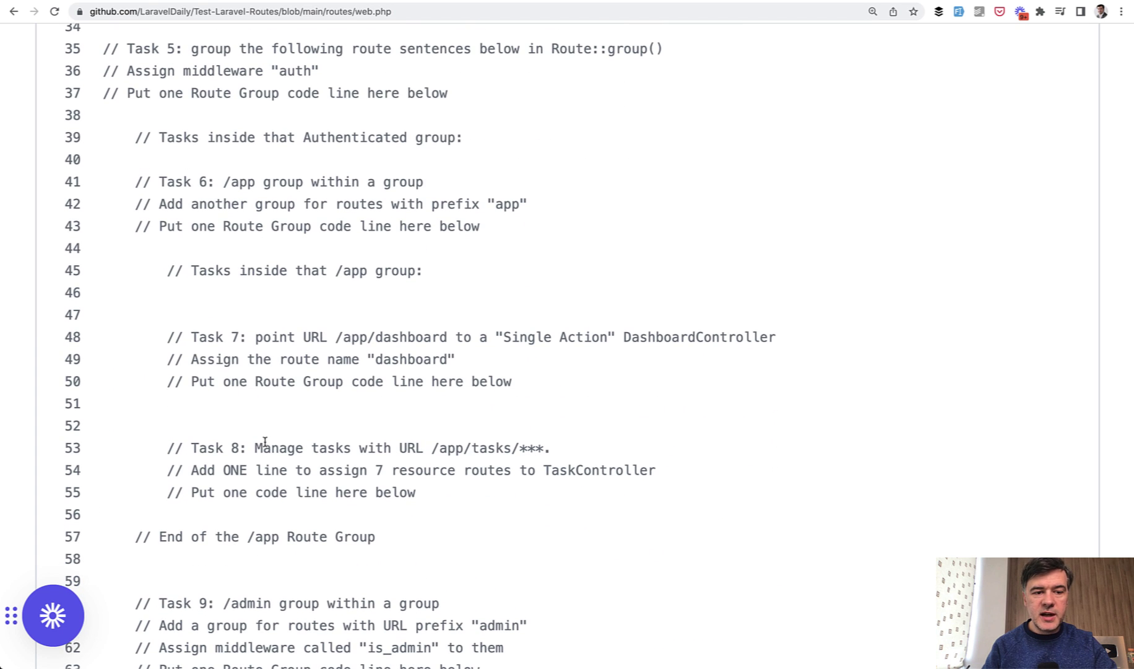
scroll(281, 472, "down", 1)
scroll(281, 472, "down", 5)
scroll(281, 473, "down", 10)
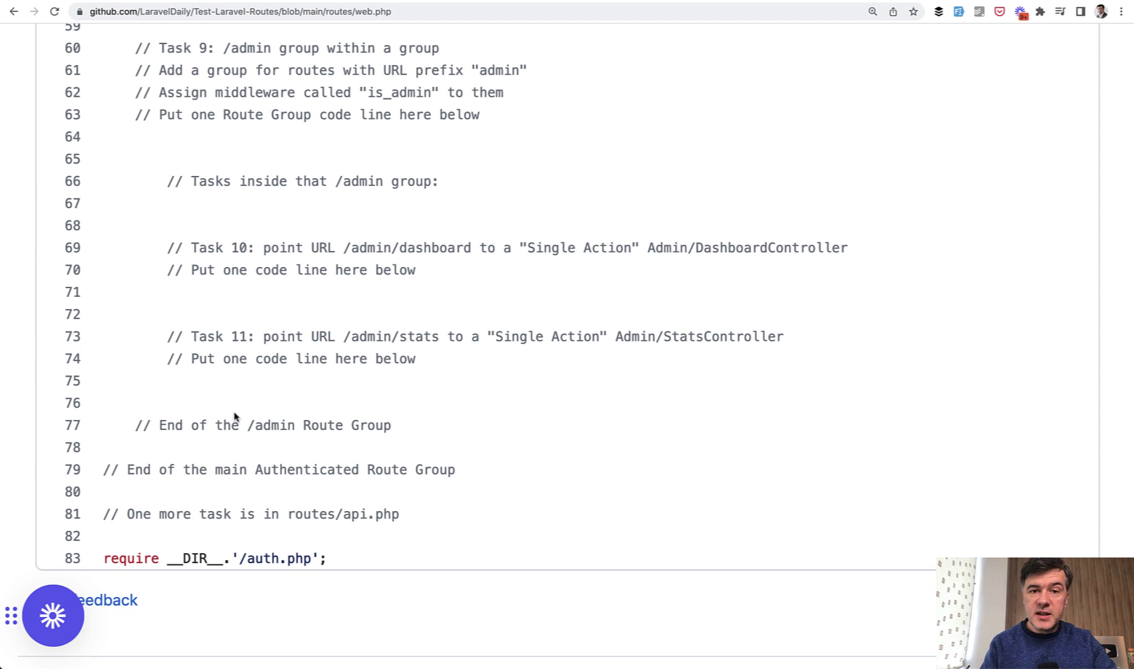
left_click(13, 12)
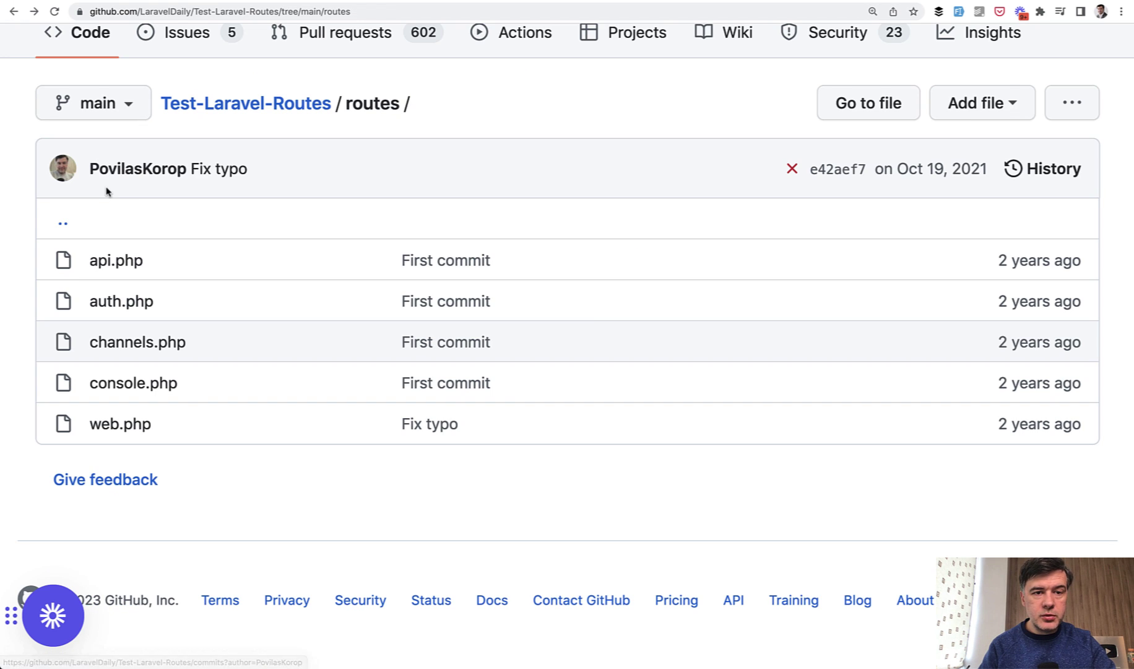
left_click(15, 12)
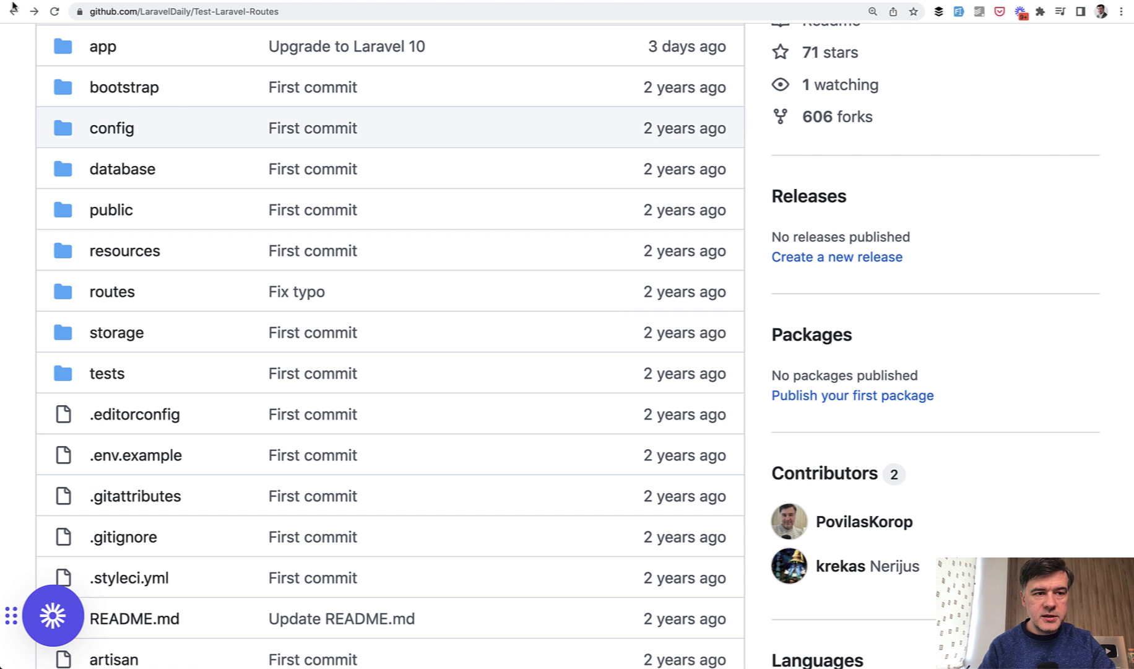
left_click(13, 13)
scroll(327, 304, "down", 2)
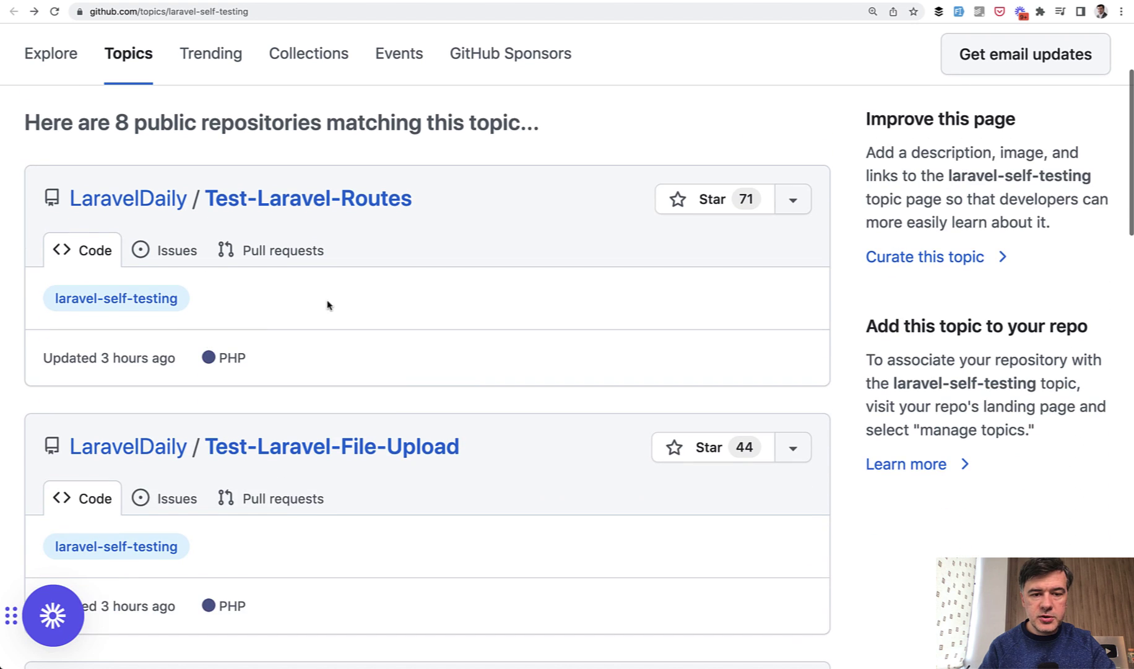
scroll(393, 405, "down", 1)
scroll(394, 403, "down", 3)
scroll(394, 404, "down", 1)
scroll(394, 404, "down", 1)
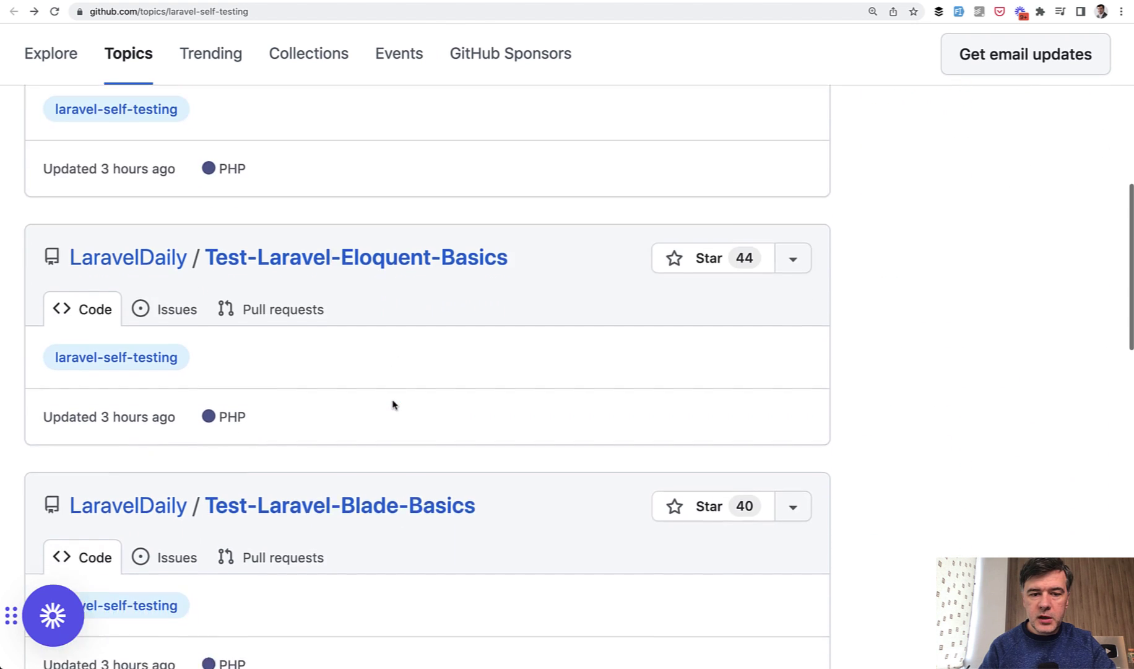
scroll(393, 404, "down", 3)
scroll(393, 404, "down", 1)
scroll(393, 404, "down", 2)
scroll(393, 404, "down", 1)
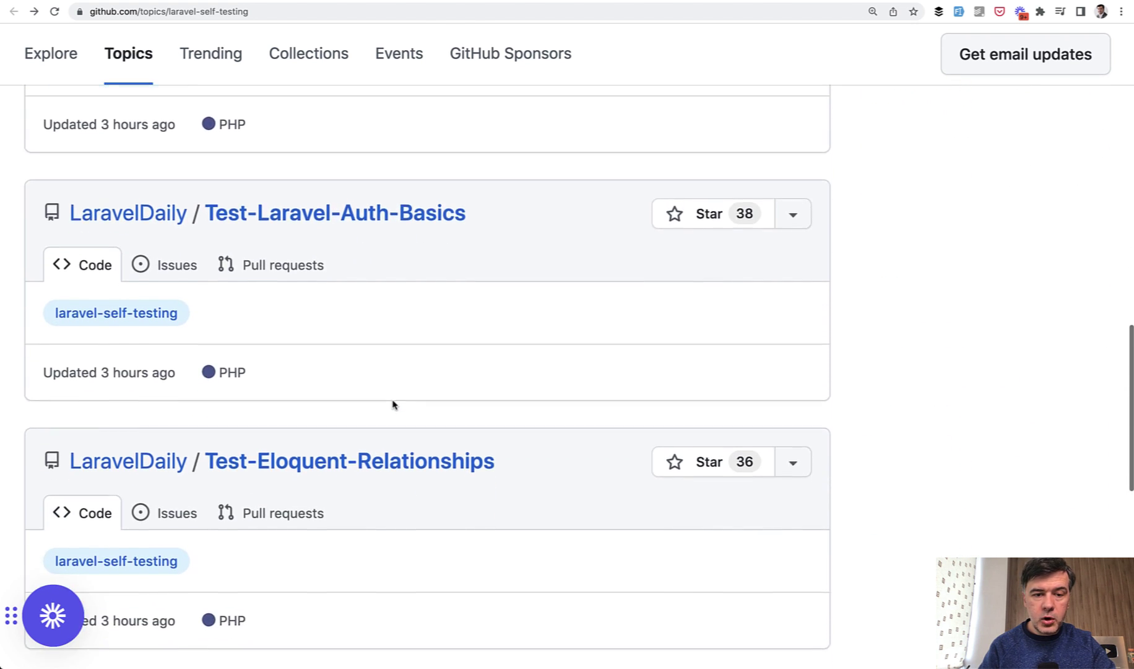
scroll(394, 404, "down", 1)
scroll(394, 404, "down", 1)
scroll(394, 404, "down", 2)
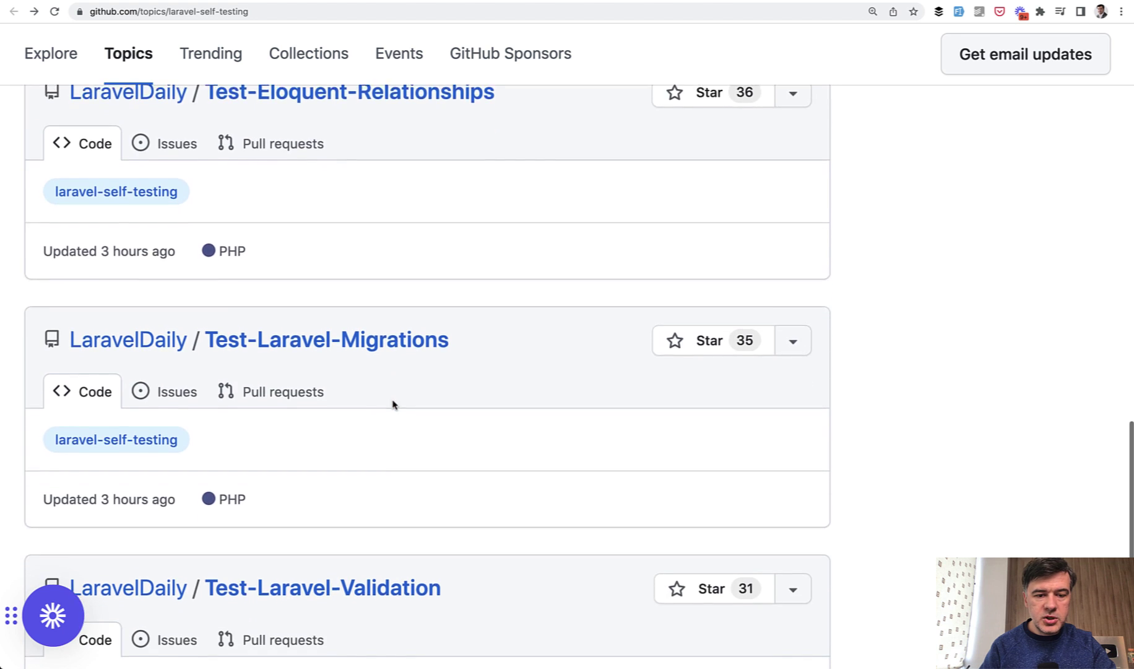
scroll(393, 404, "down", 2)
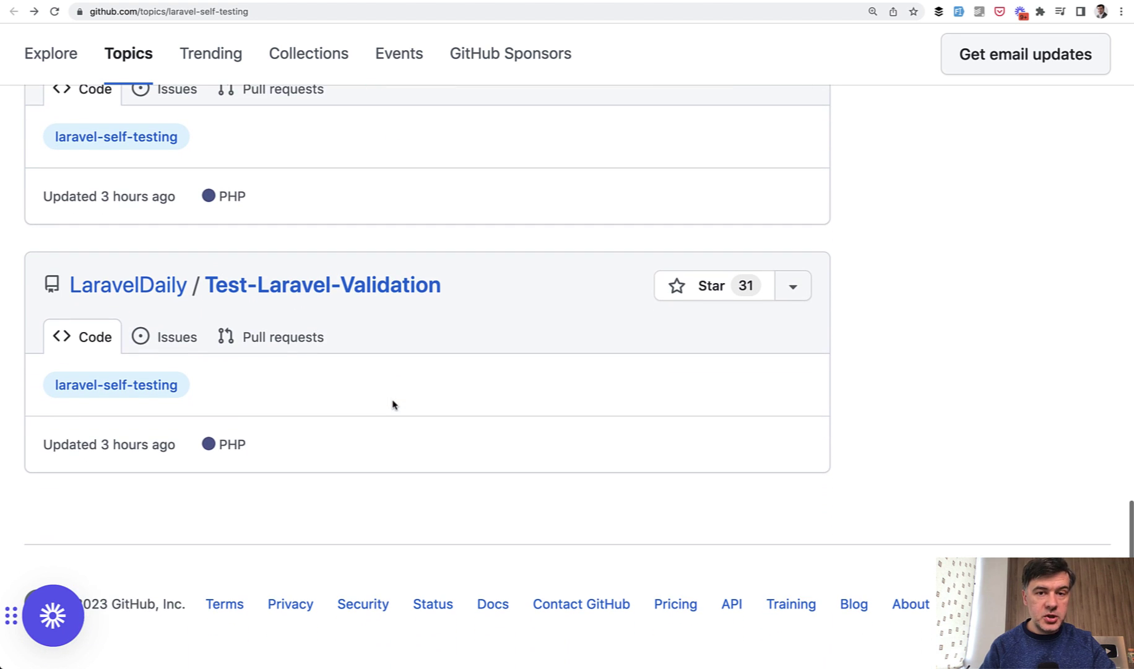